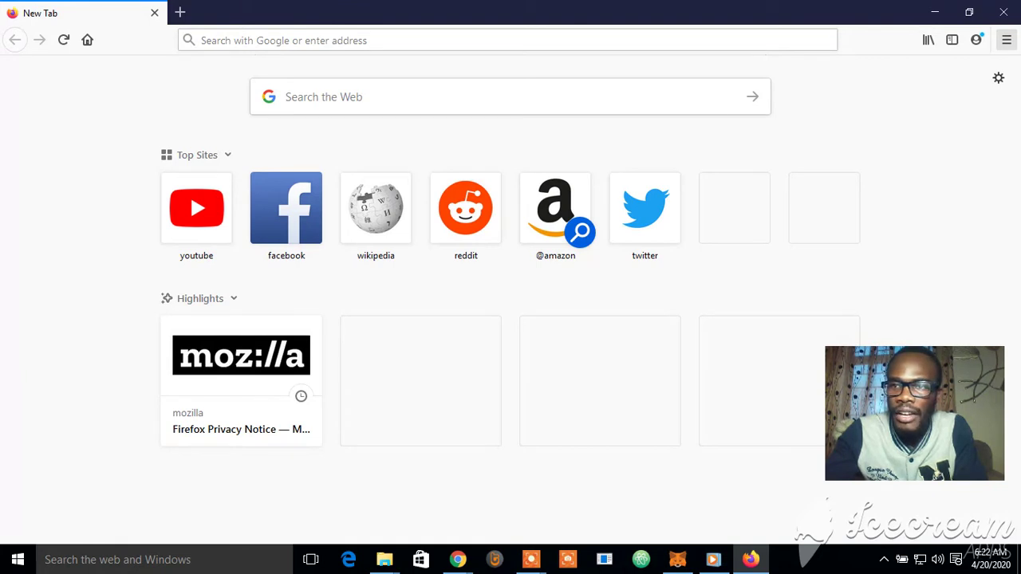
- Go to Firefox Add-ons from the main menu and search for 'metamask'
left_click(1006, 40)
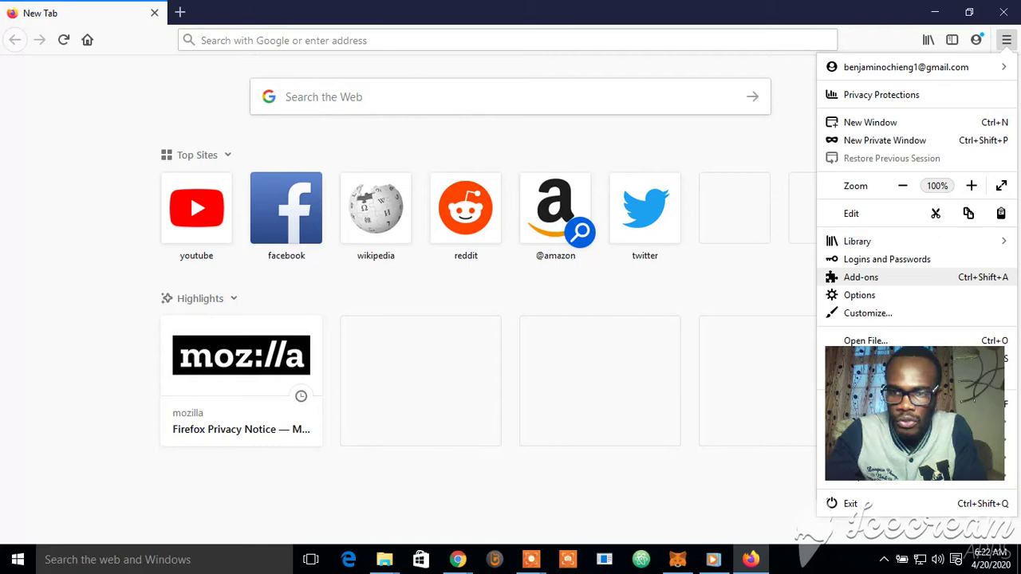
left_click(860, 276)
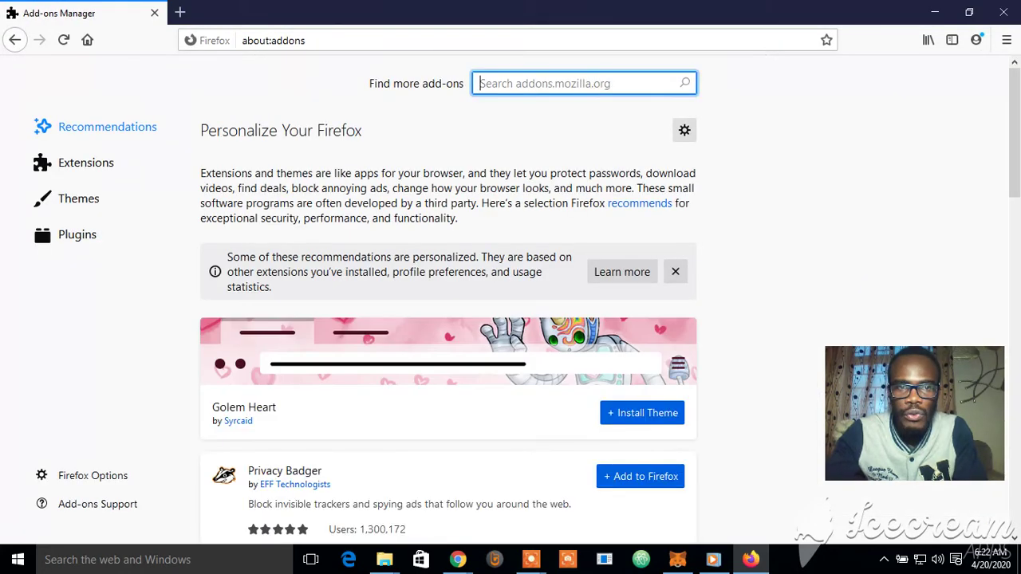
type("me")
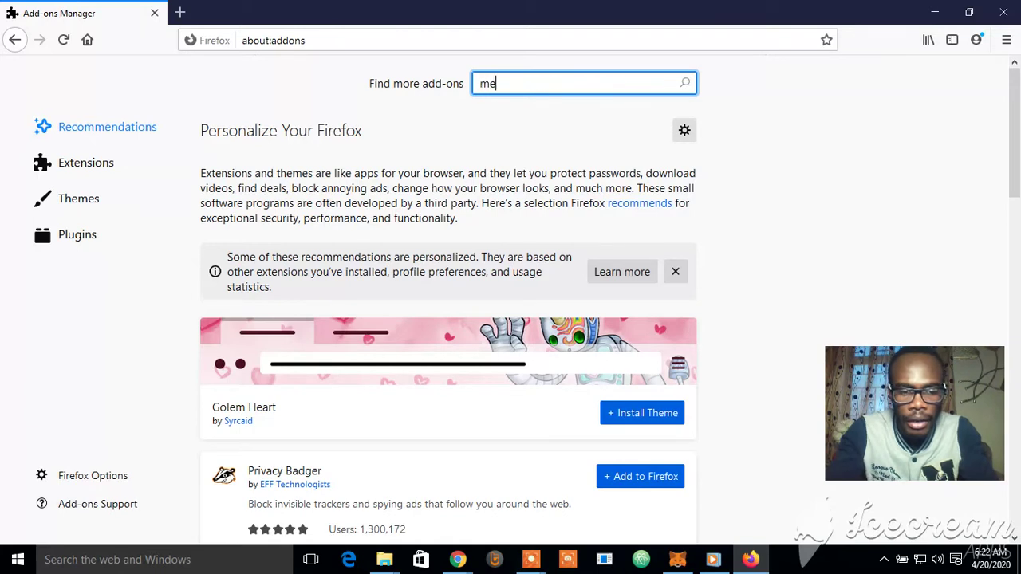
type("tamas")
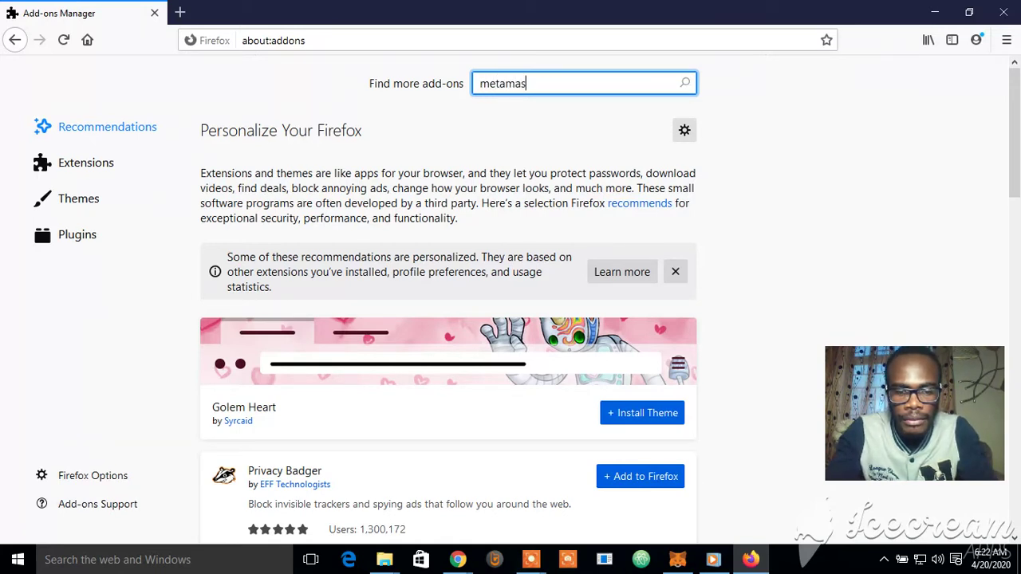
type("k")
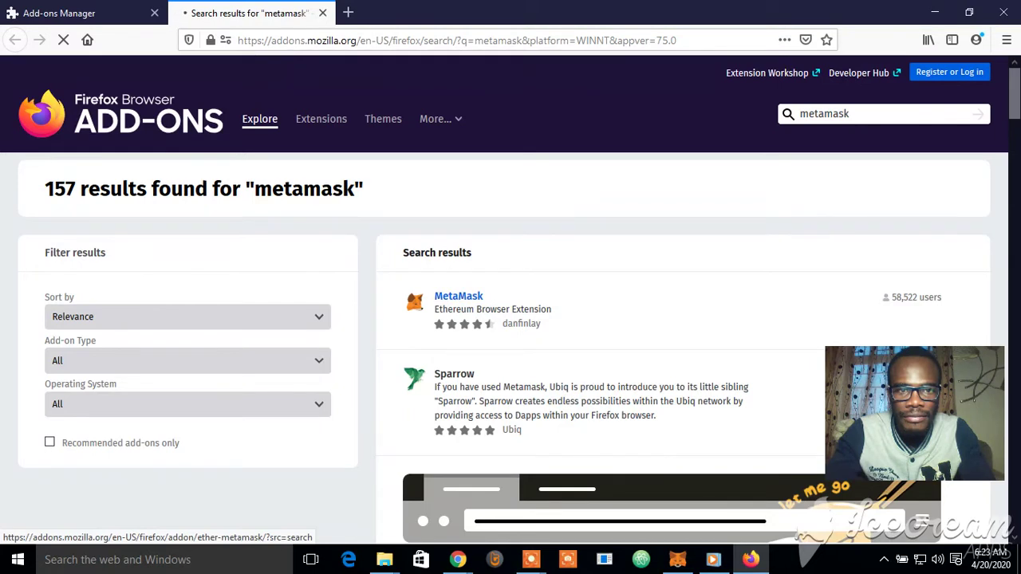
- Install the MetaMask Ethereum Browser Extension into Firefox, granting its requested permissions
left_click(459, 296)
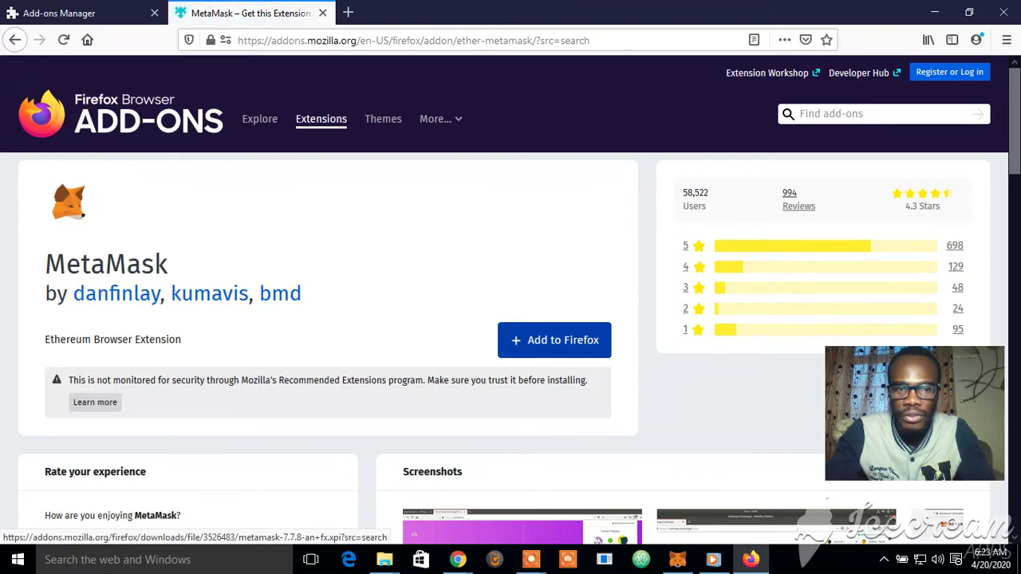
left_click(542, 341)
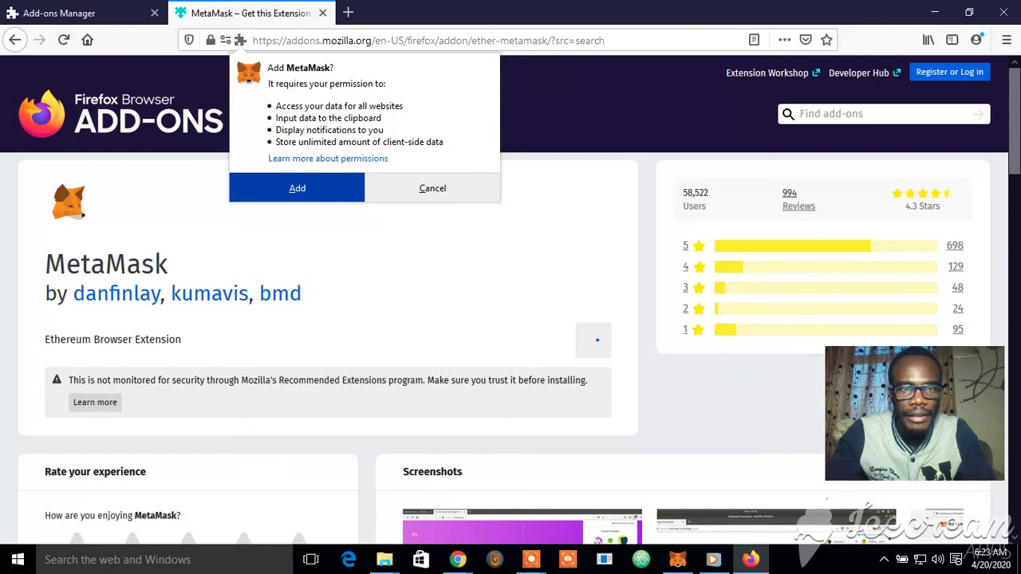
left_click(303, 189)
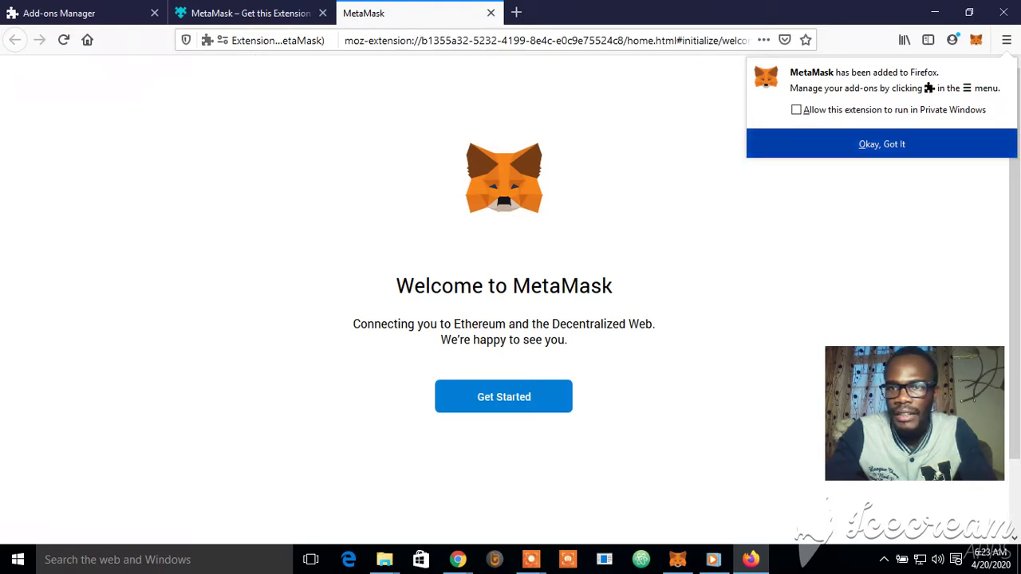
- Dismiss the added notice, start MetaMask setup with Create a Wallet, and agree to data collection
left_click(903, 146)
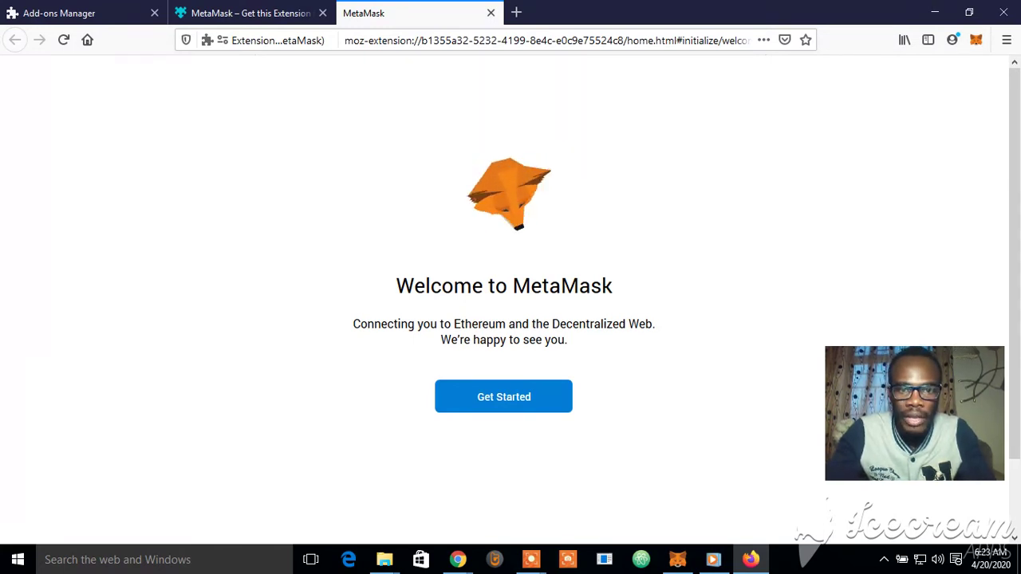
left_click(524, 401)
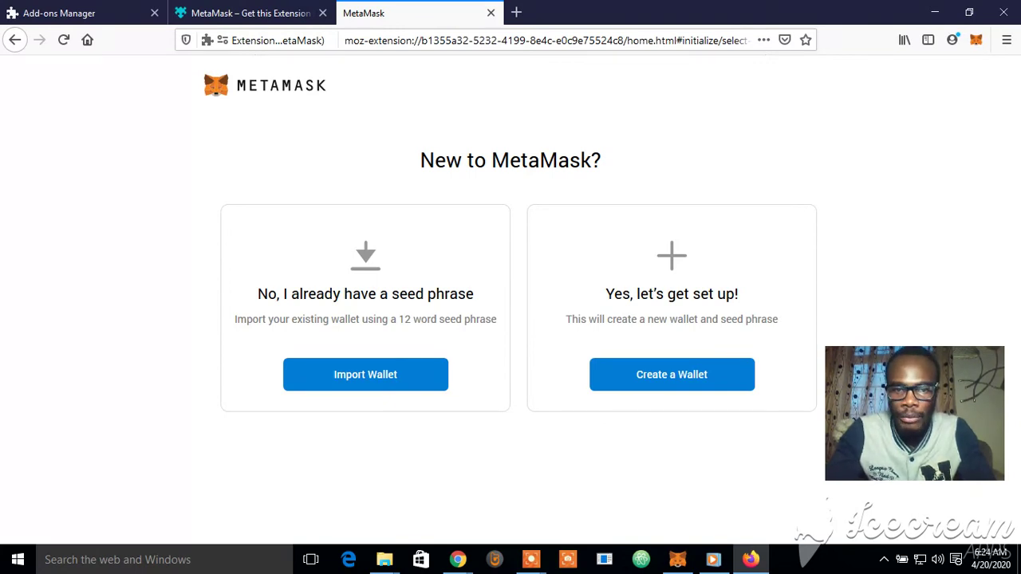
left_click(671, 374)
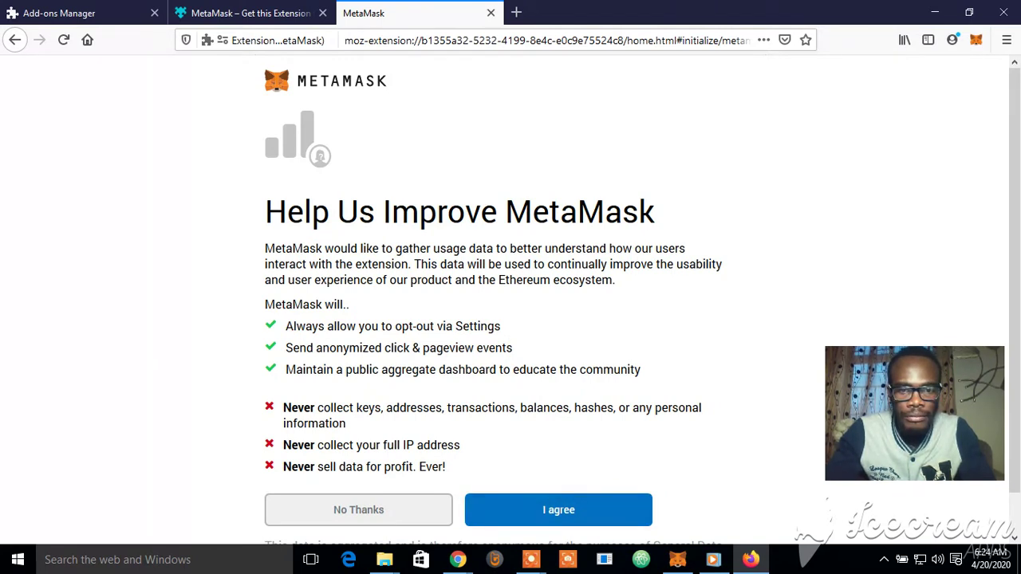
left_click(558, 510)
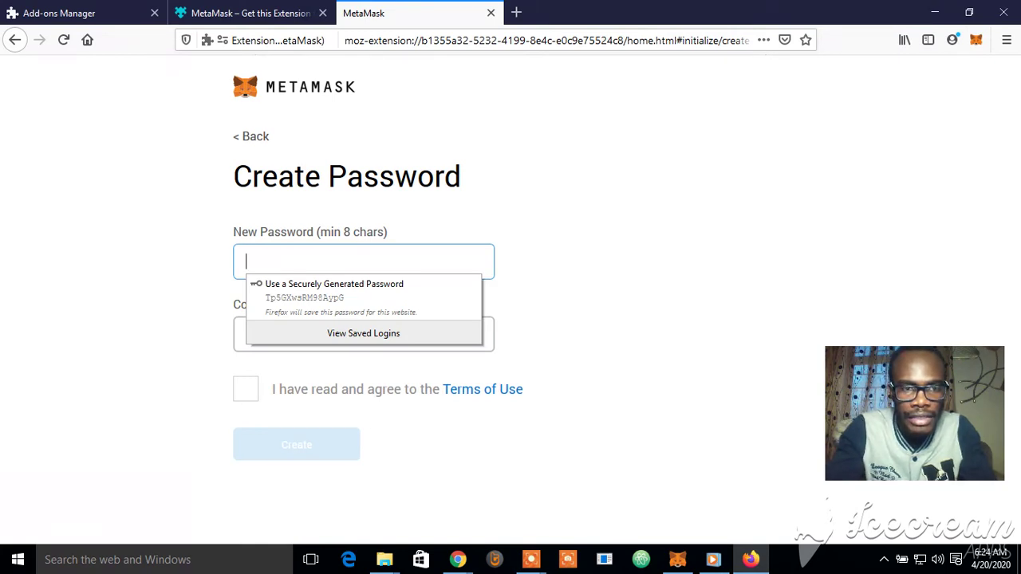
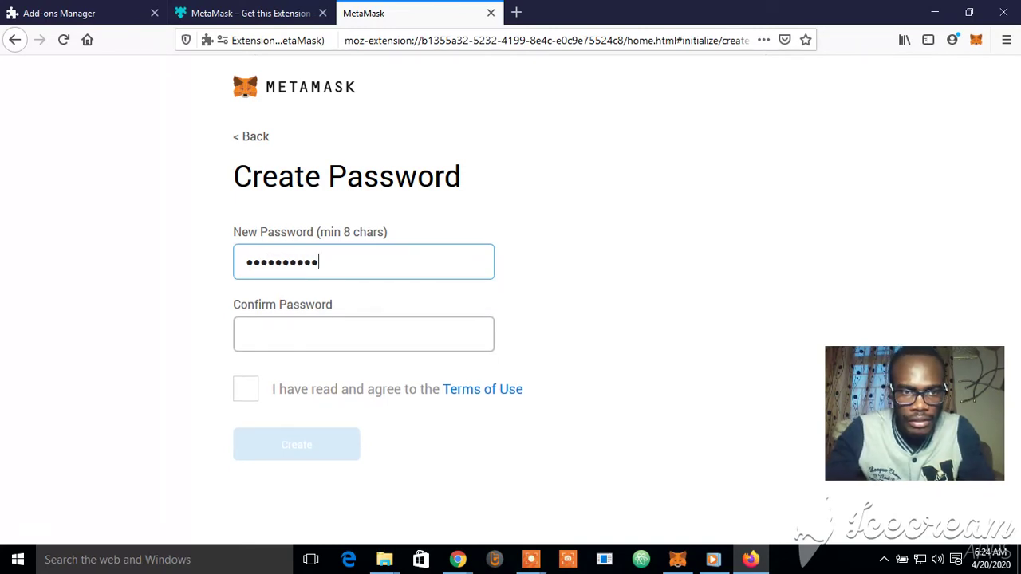
left_click(459, 343)
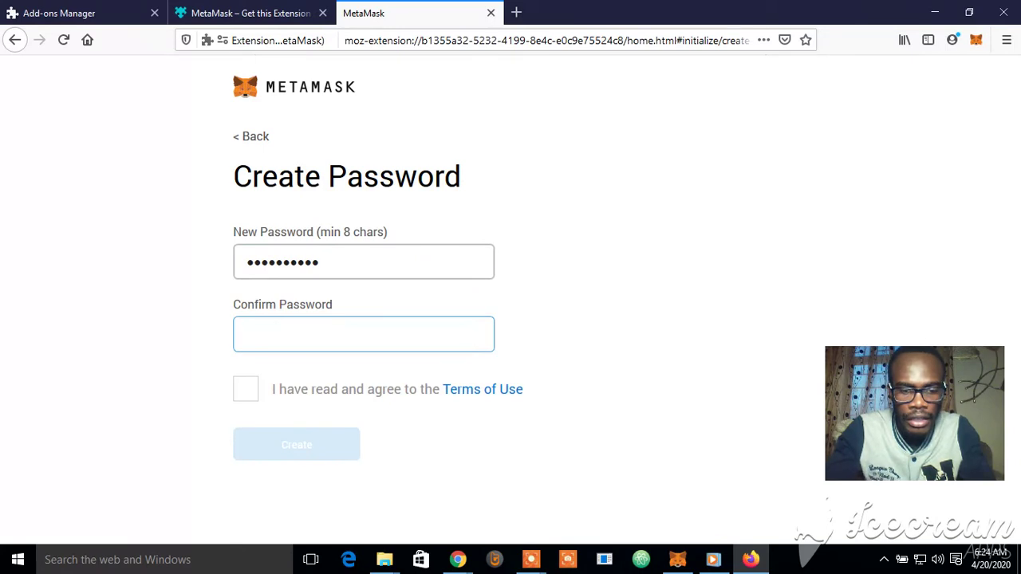
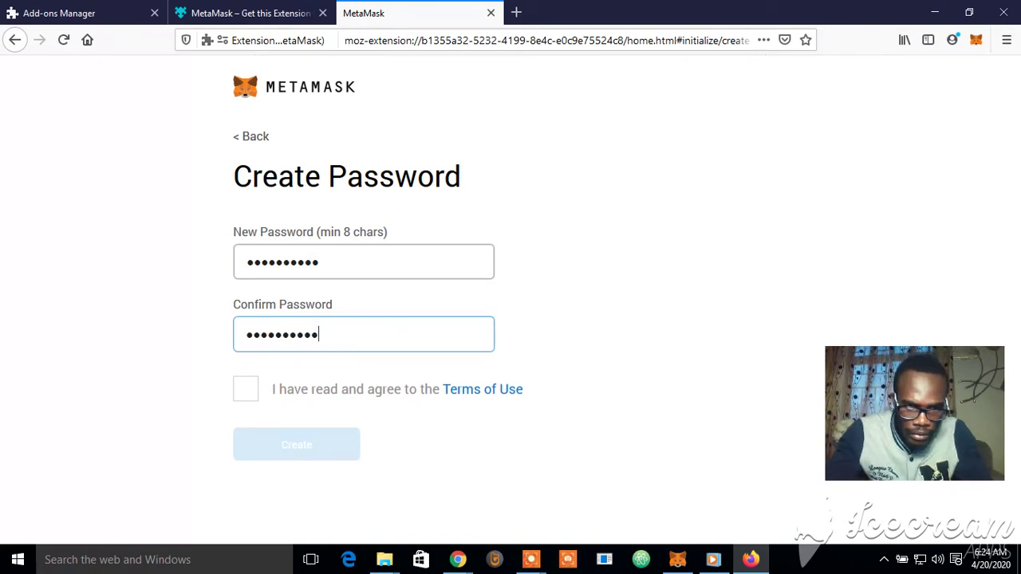
left_click(246, 388)
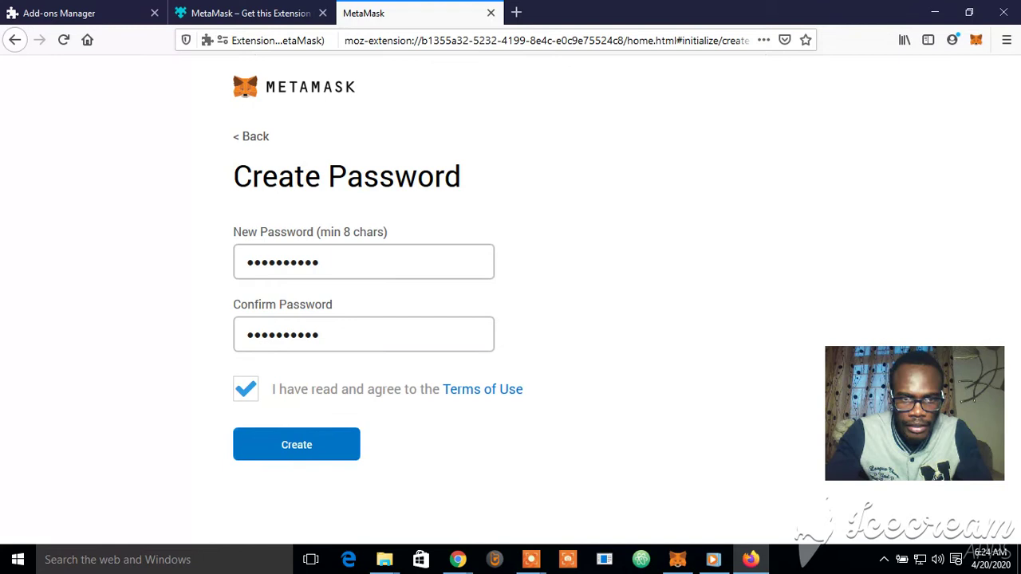
left_click(296, 444)
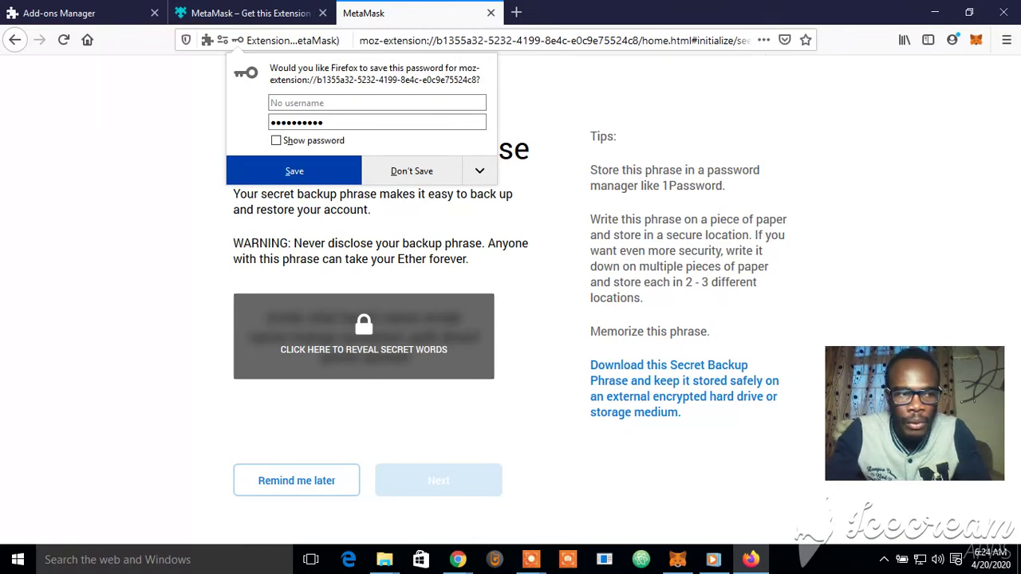
- Save the password in Firefox, reveal the twelve-word backup phrase, and continue to confirmation
left_click(327, 172)
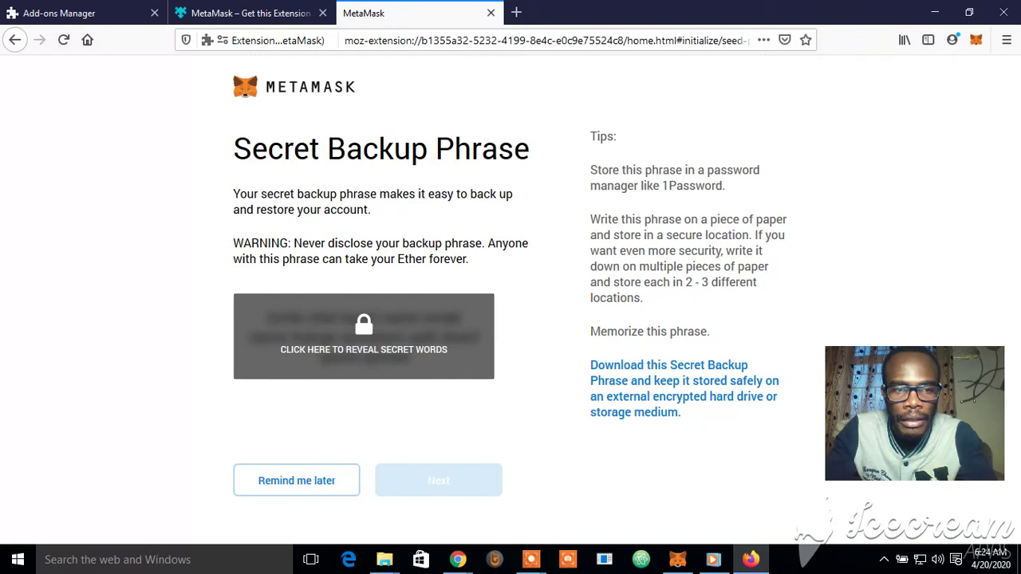
left_click(363, 339)
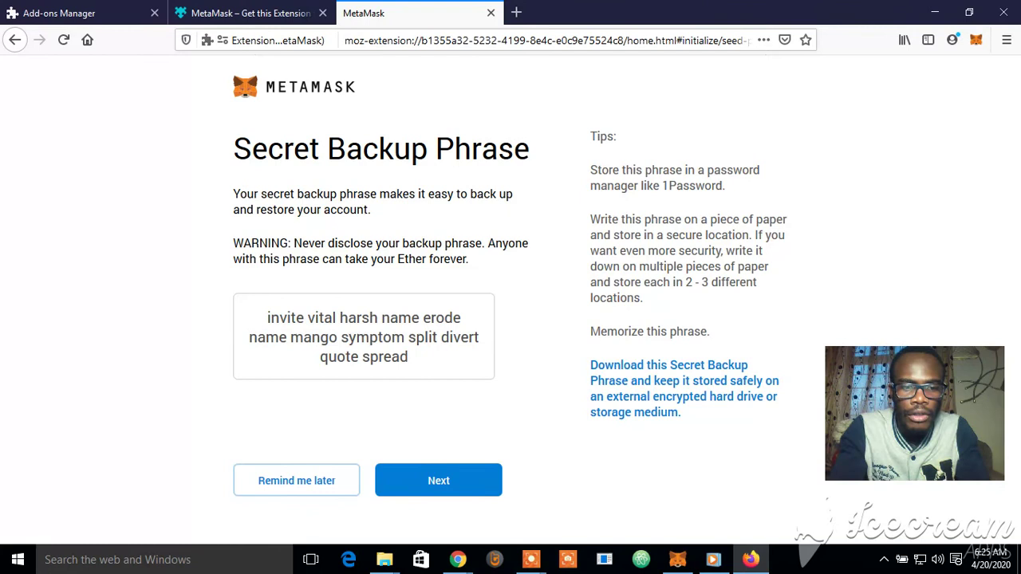
left_click(479, 480)
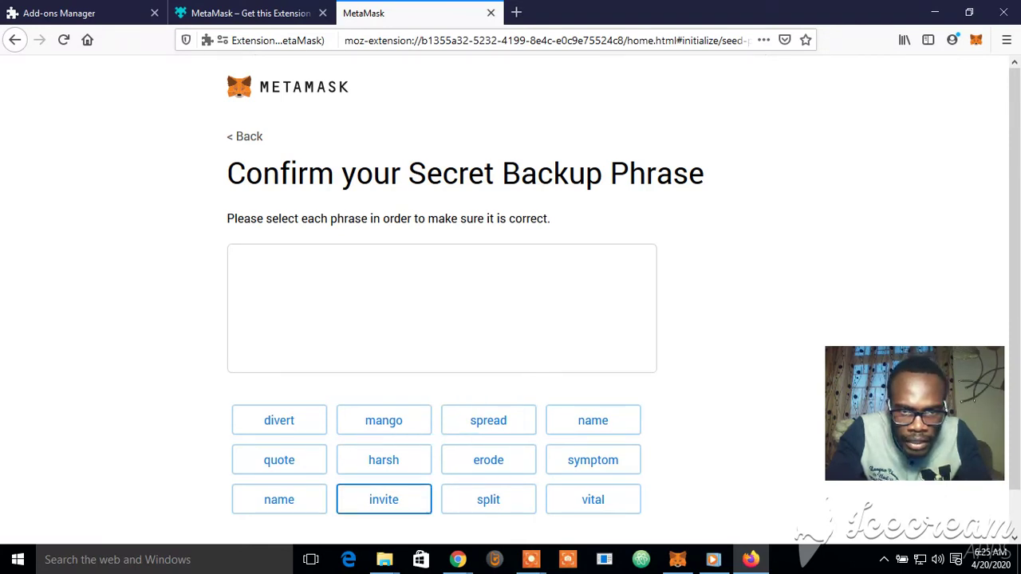
left_click(383, 499)
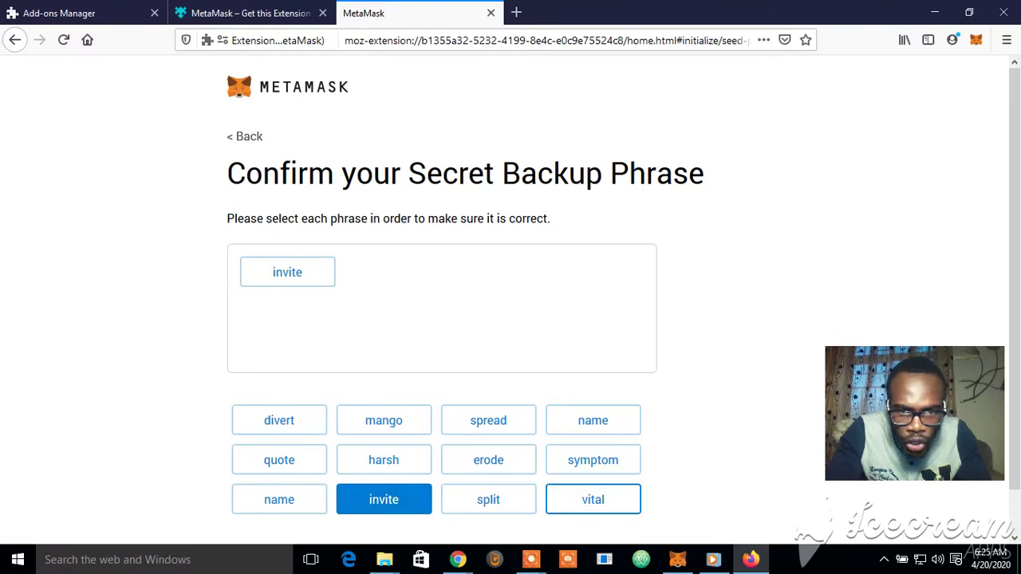
left_click(591, 500)
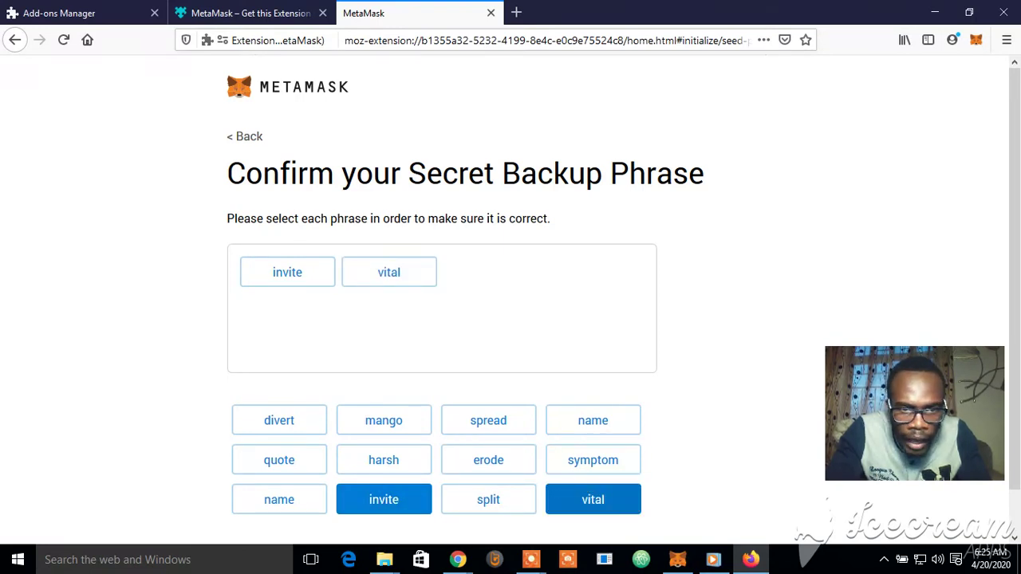
left_click(413, 464)
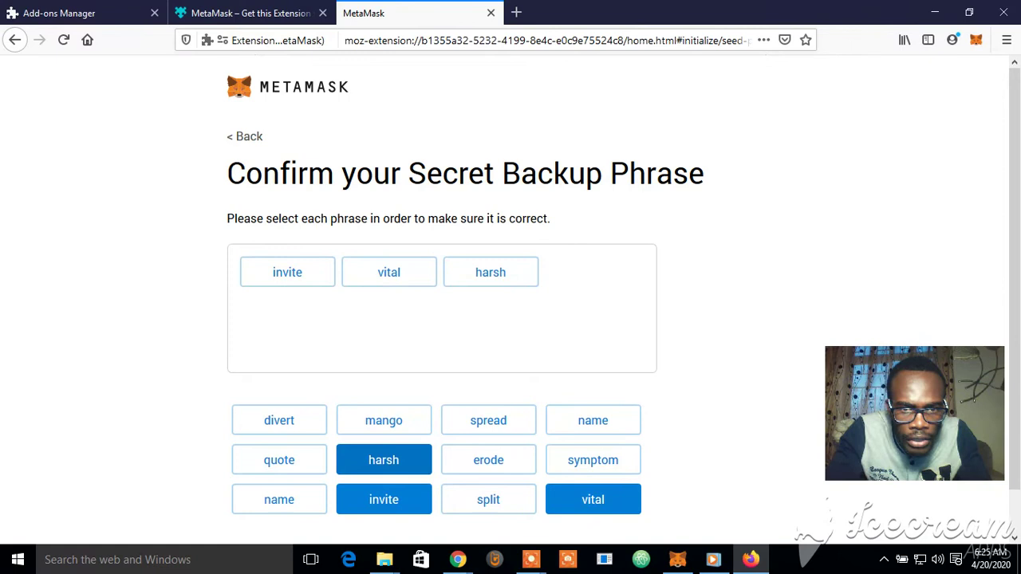
left_click(578, 421)
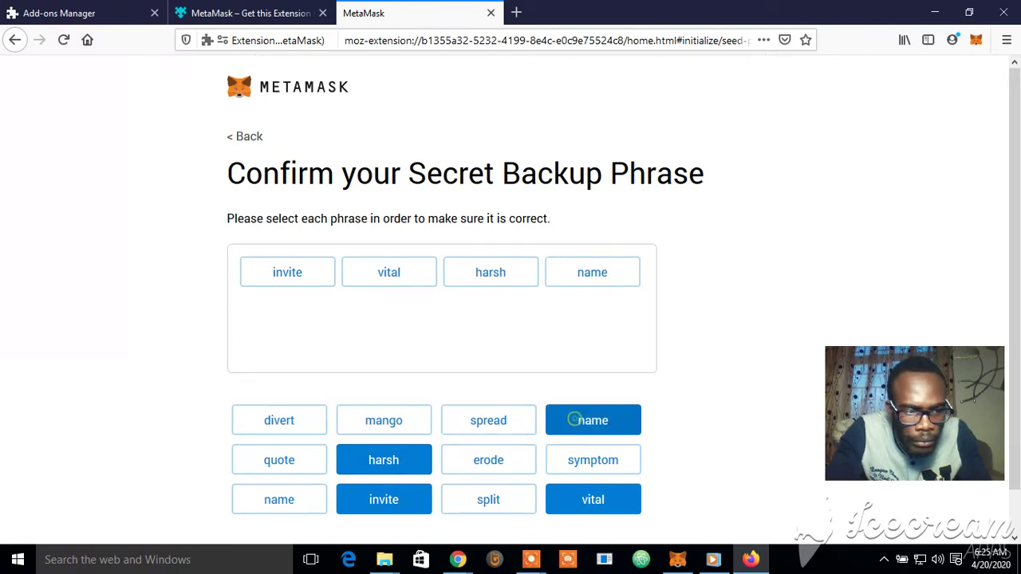
left_click(503, 456)
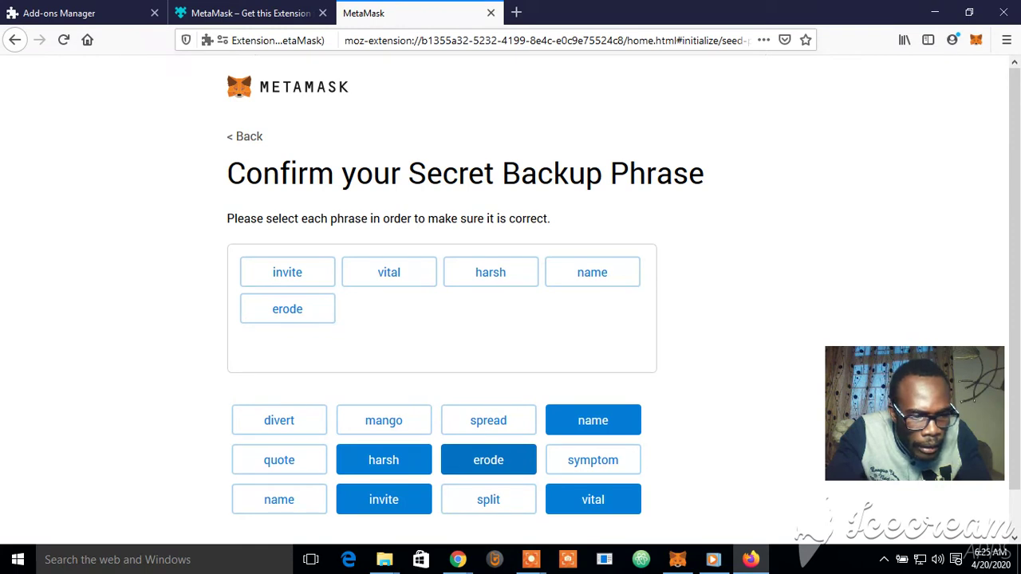
left_click(307, 494)
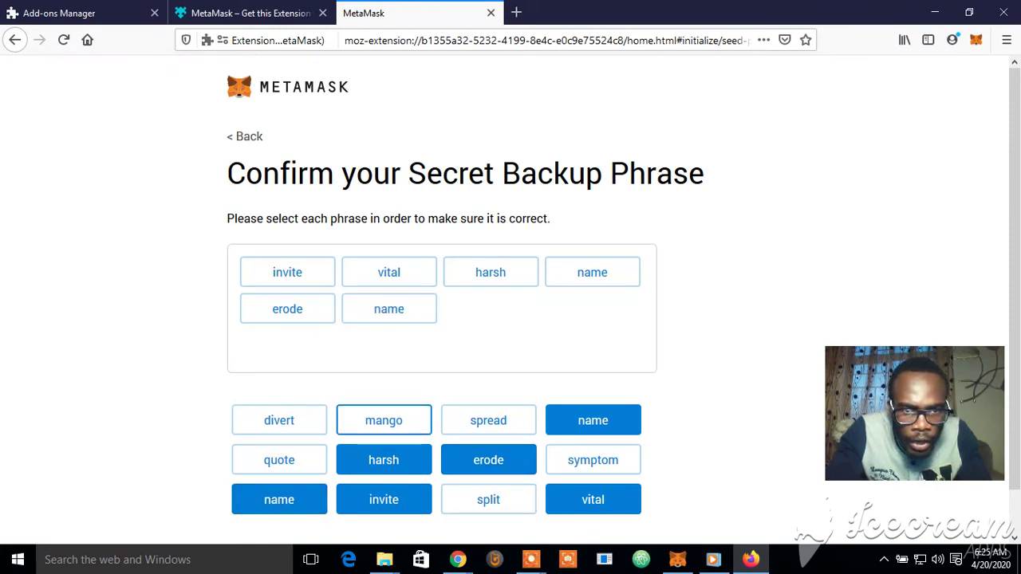
left_click(383, 420)
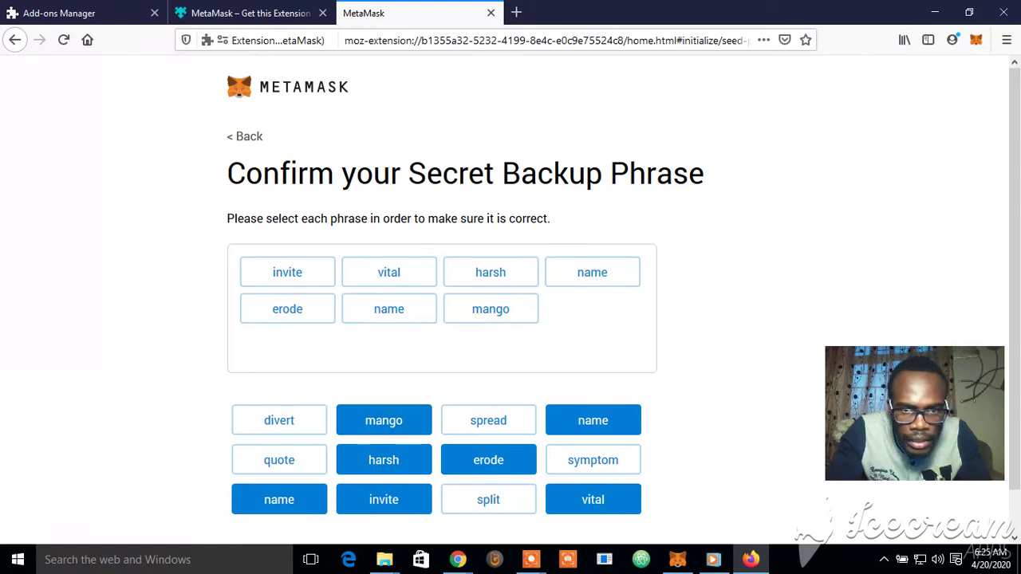
left_click(565, 461)
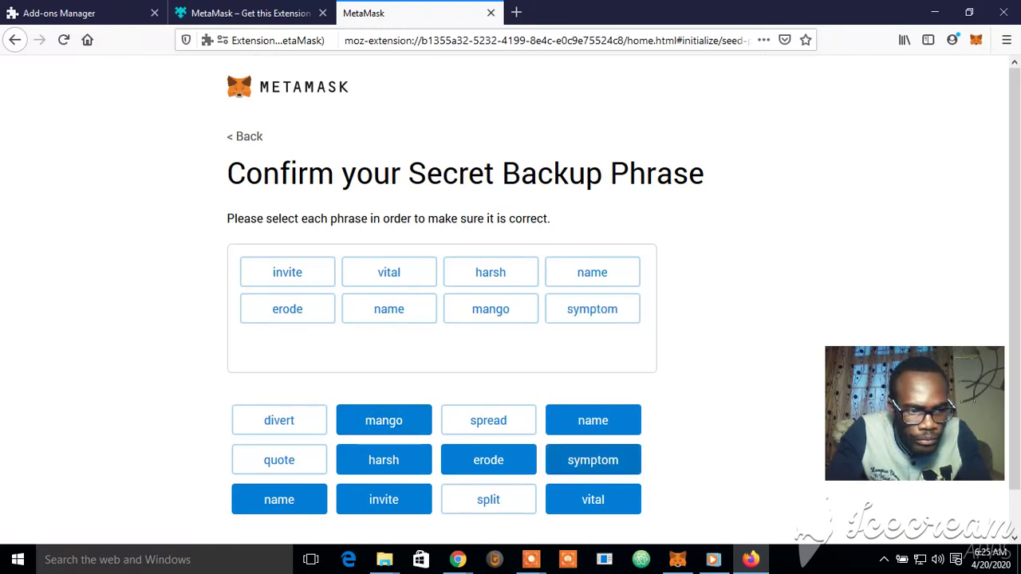
left_click(493, 504)
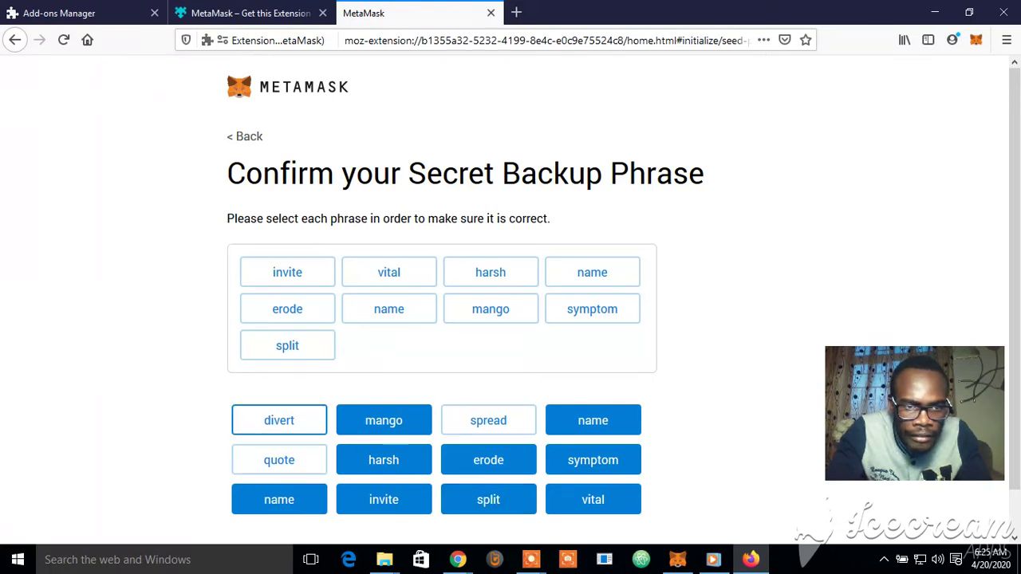
left_click(287, 420)
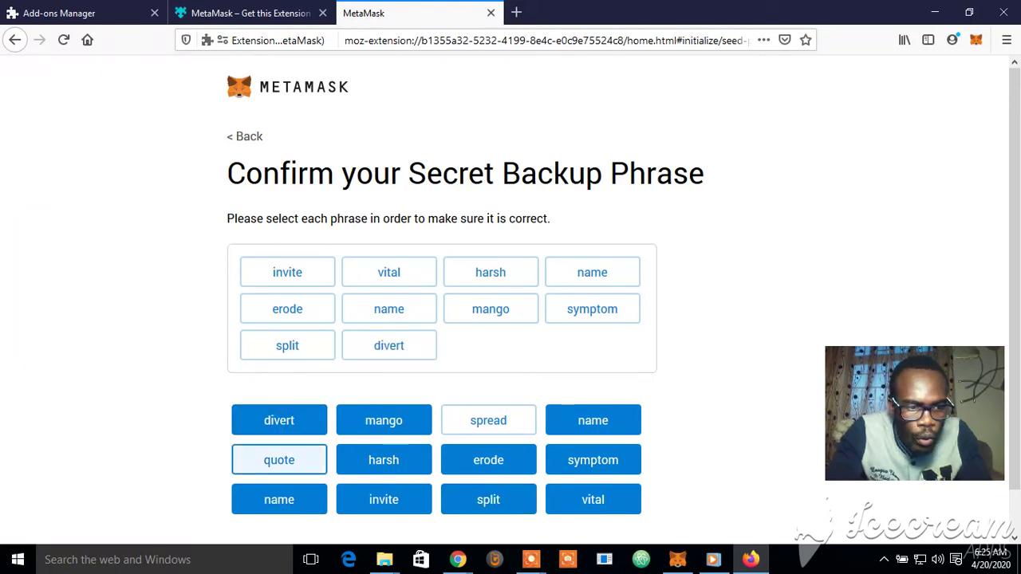
left_click(279, 461)
left_click(520, 412)
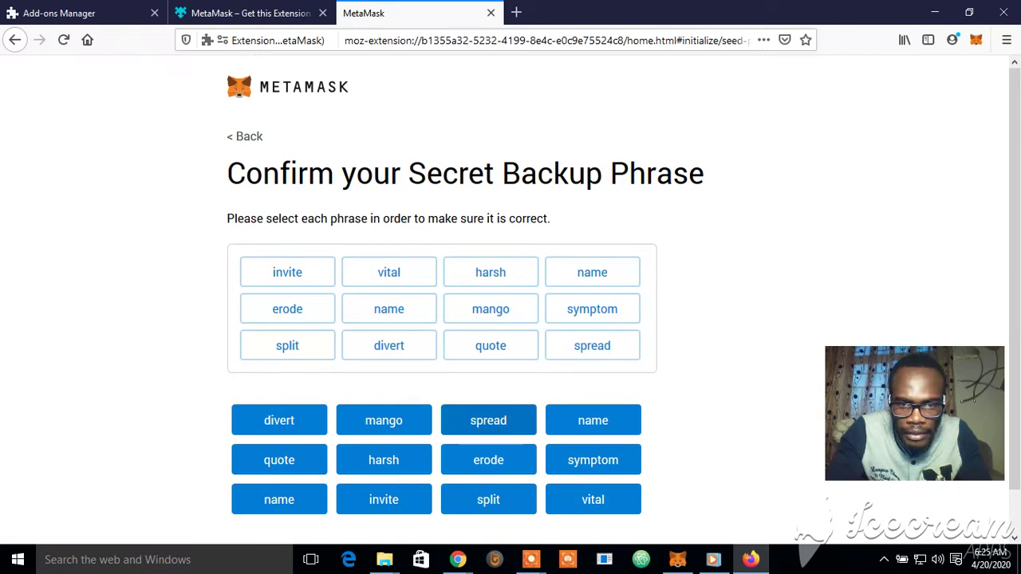
scroll(479, 447, "down", 1)
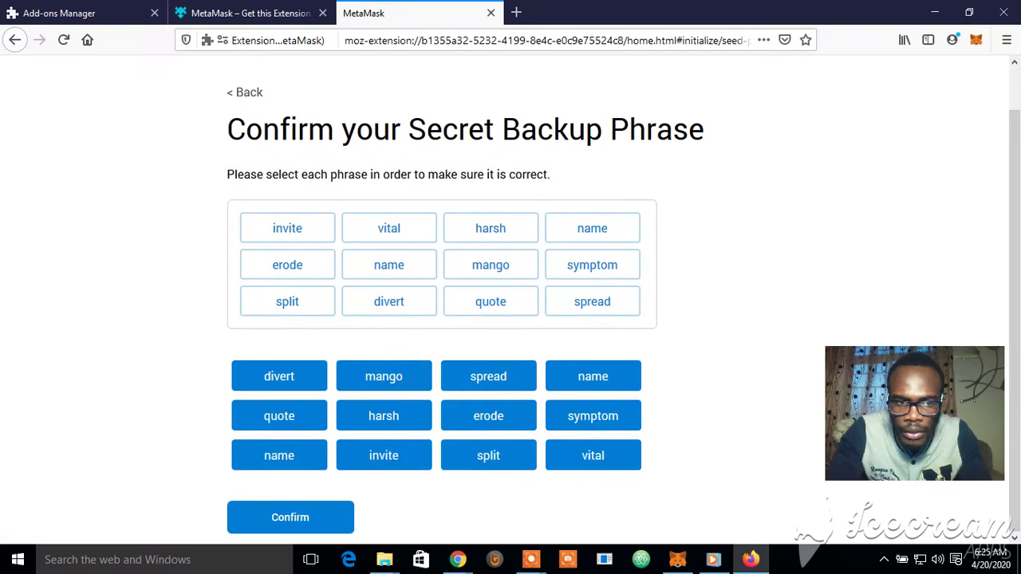
- Confirm the backup phrase, finish wallet setup, and start a new account from the accounts menu
left_click(326, 513)
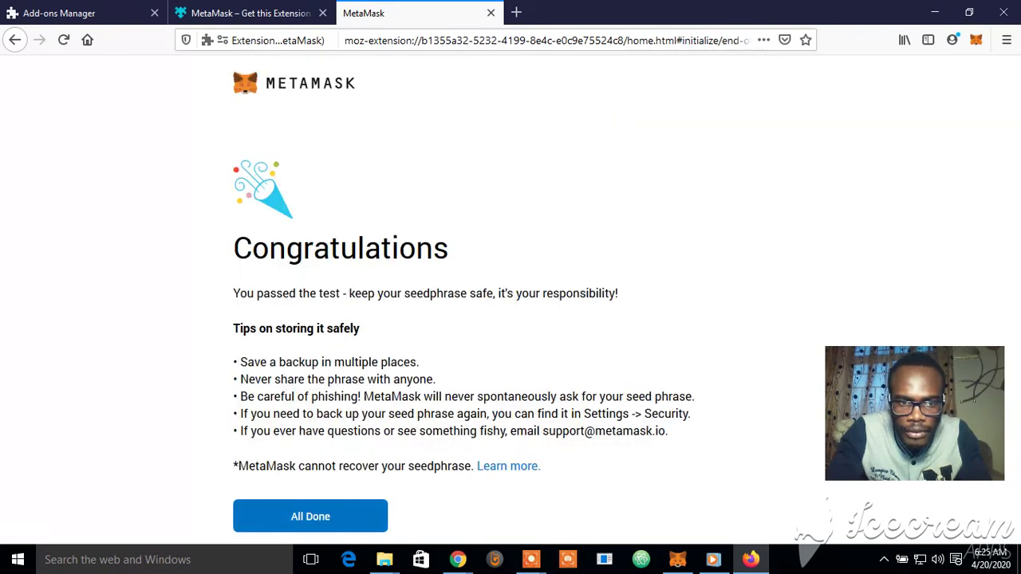
left_click(319, 516)
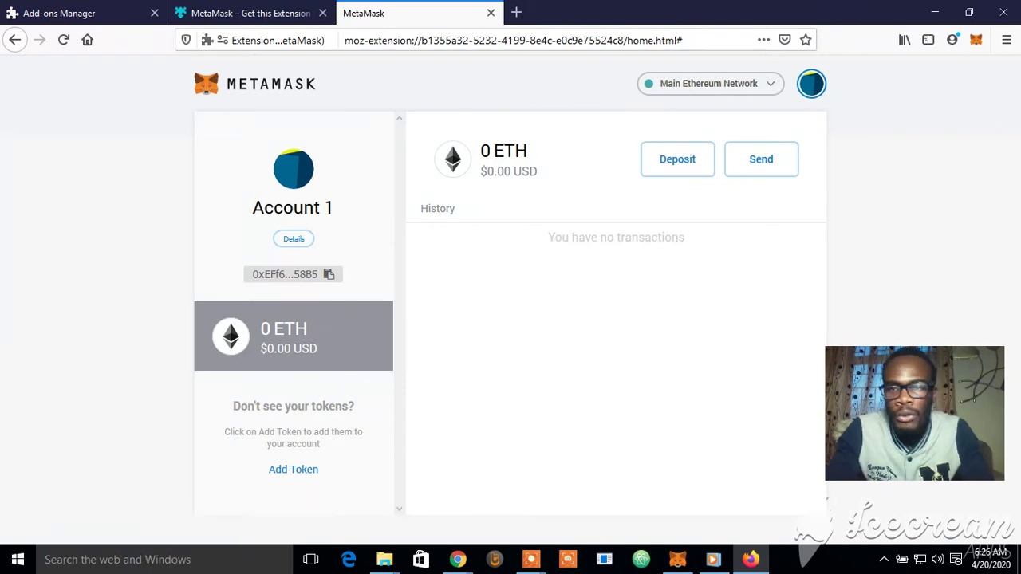
left_click(811, 83)
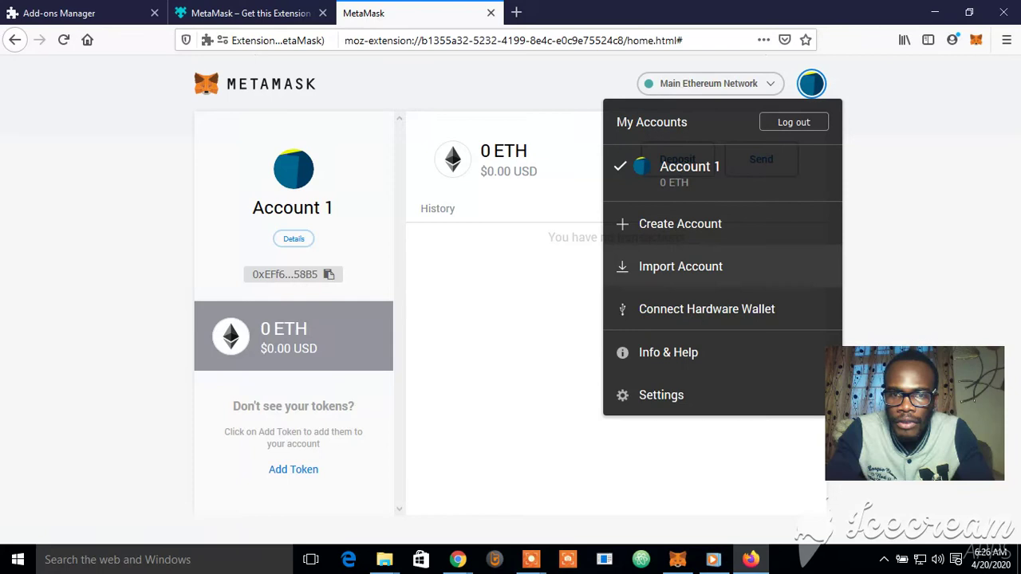
left_click(668, 225)
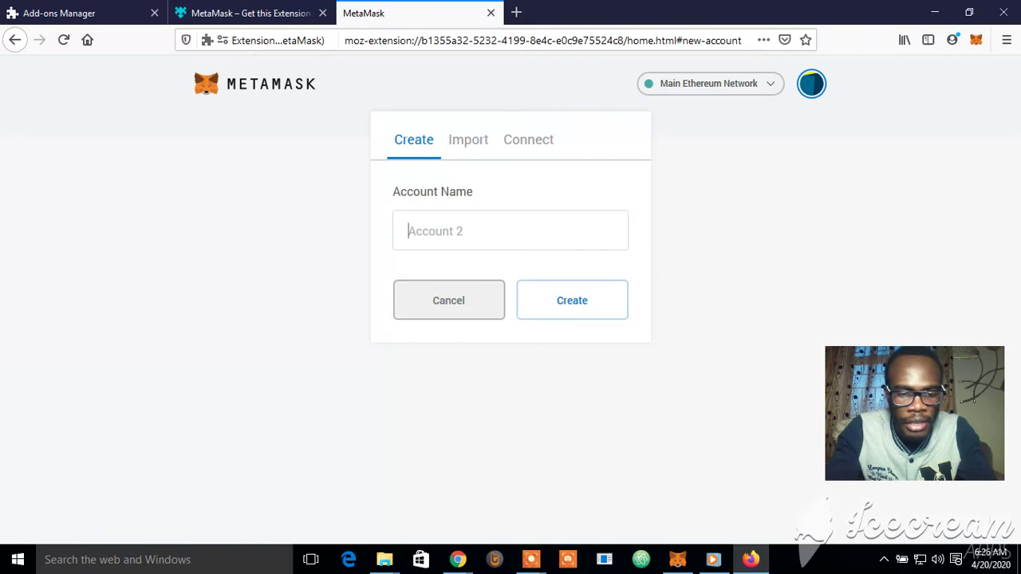
- Create an account named 'Ben', verify it in the accounts list, and open the MetaMask popup
type("Ben")
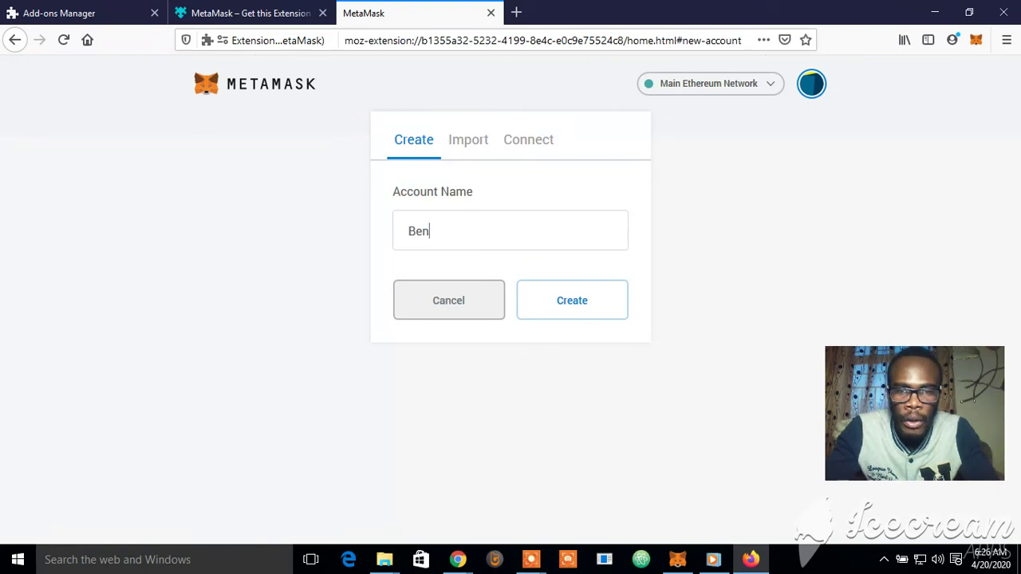
left_click(580, 297)
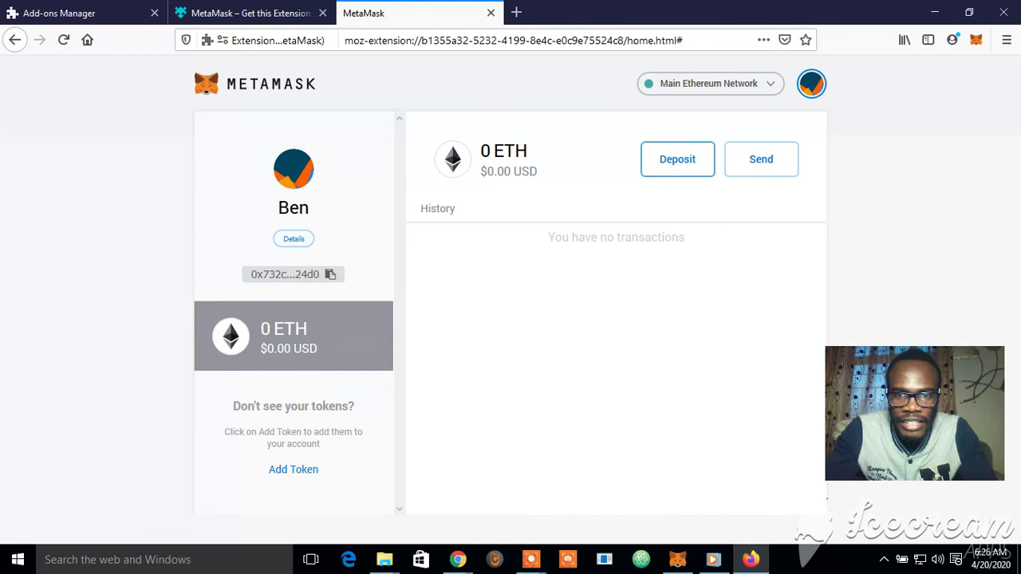
left_click(810, 83)
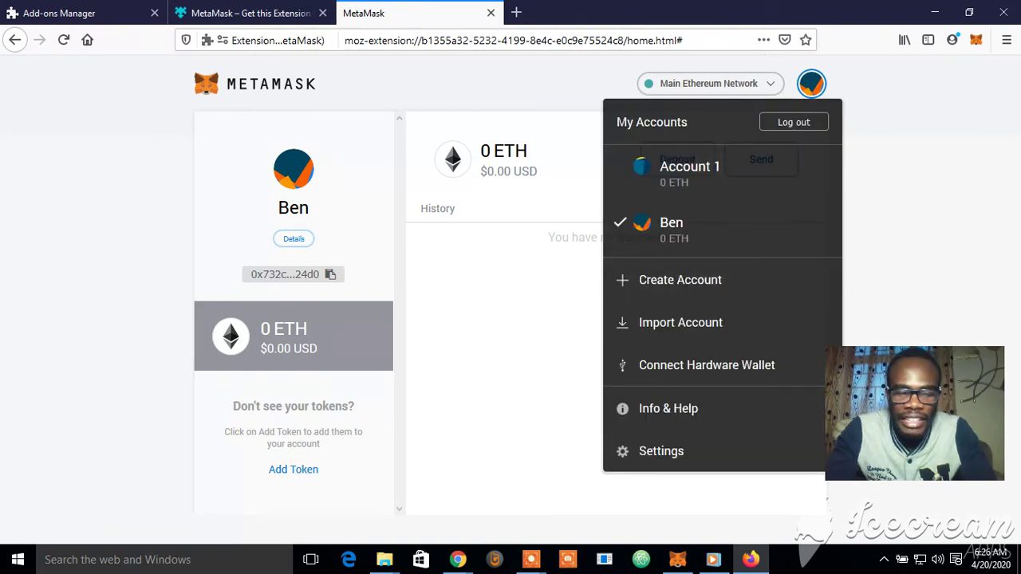
left_click(491, 316)
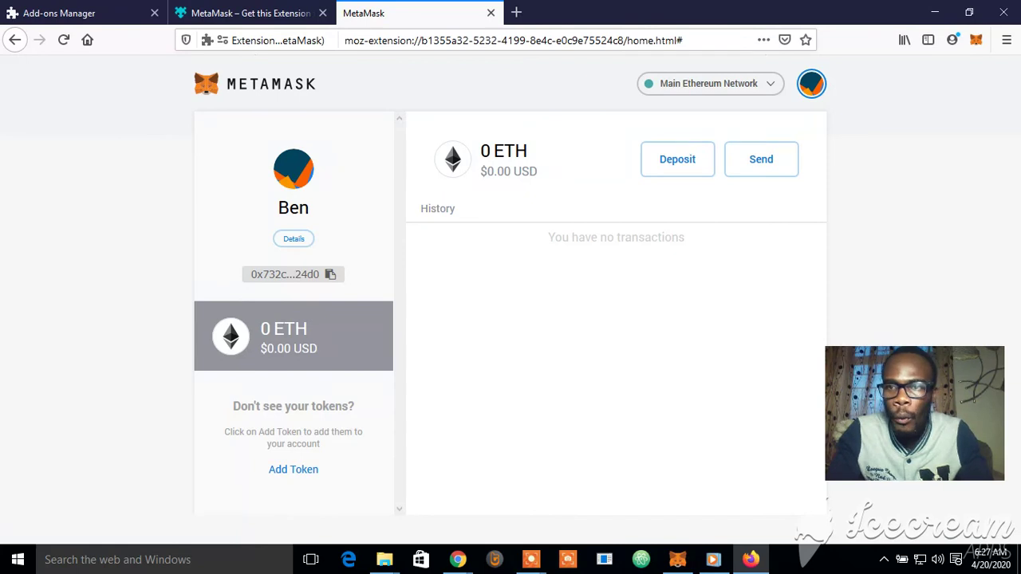
left_click(975, 39)
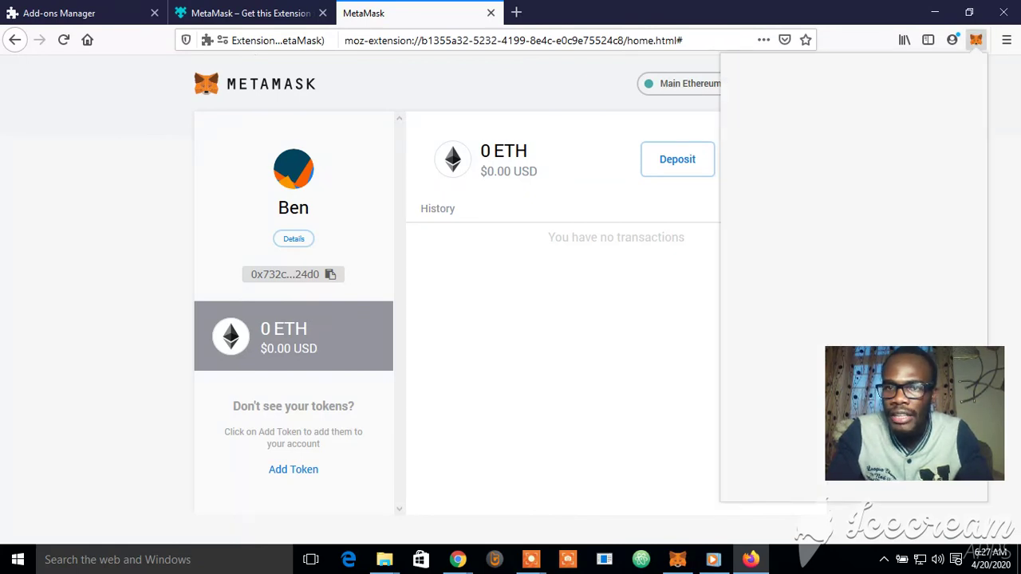